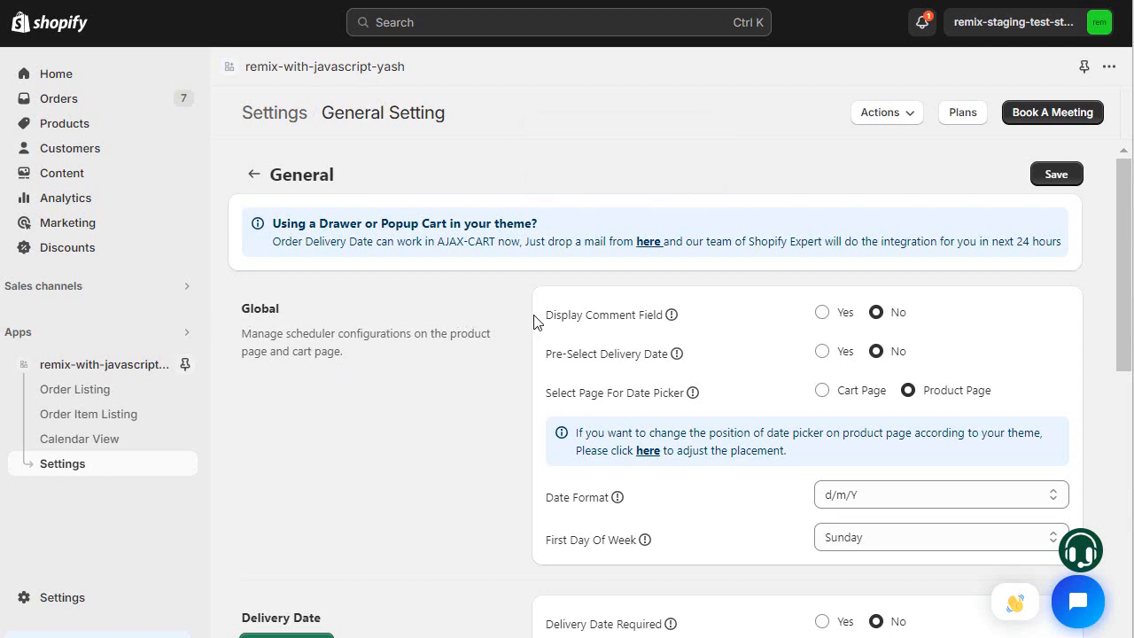
# Step: Turn on the comment field and delivery date pre-selection, and place the date picker on the cart page
pyautogui.click(821, 313)
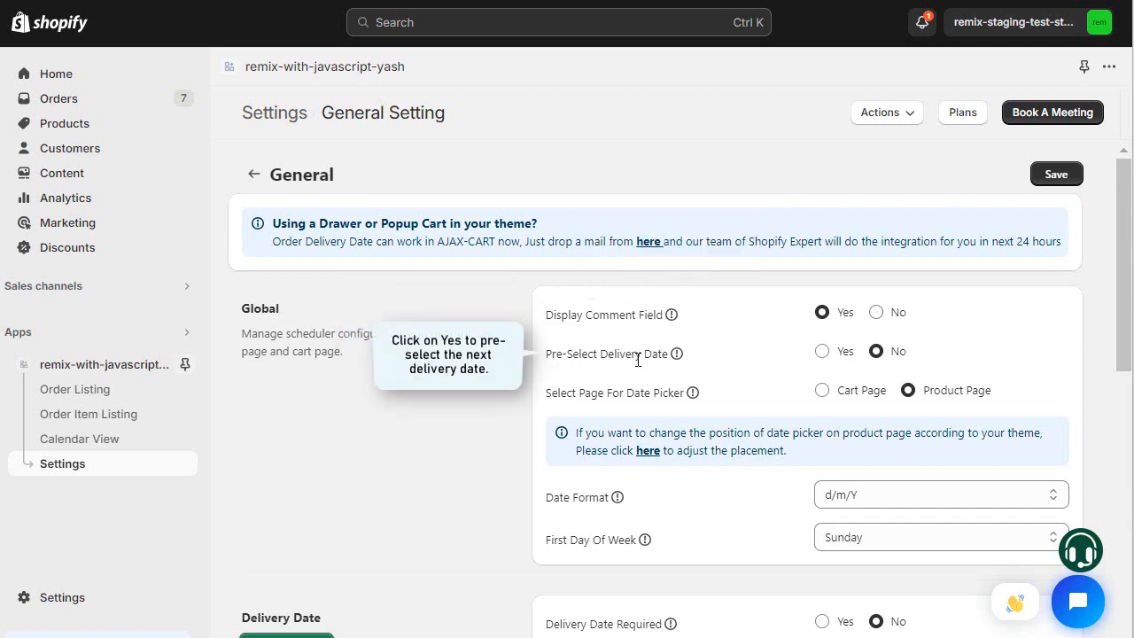
pyautogui.click(821, 352)
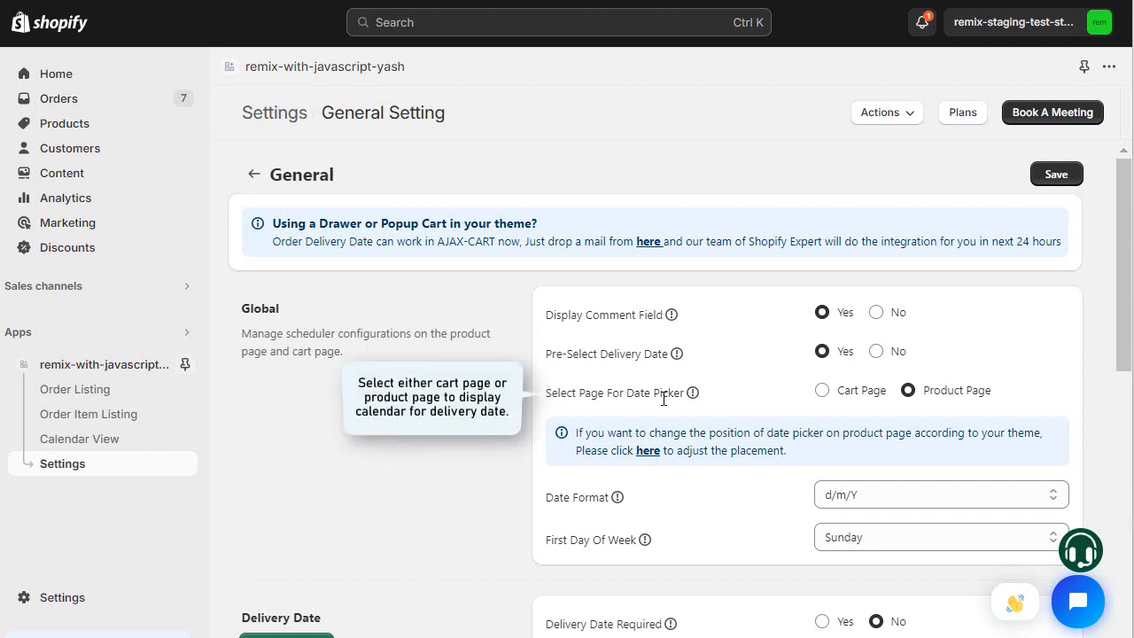
pyautogui.click(823, 392)
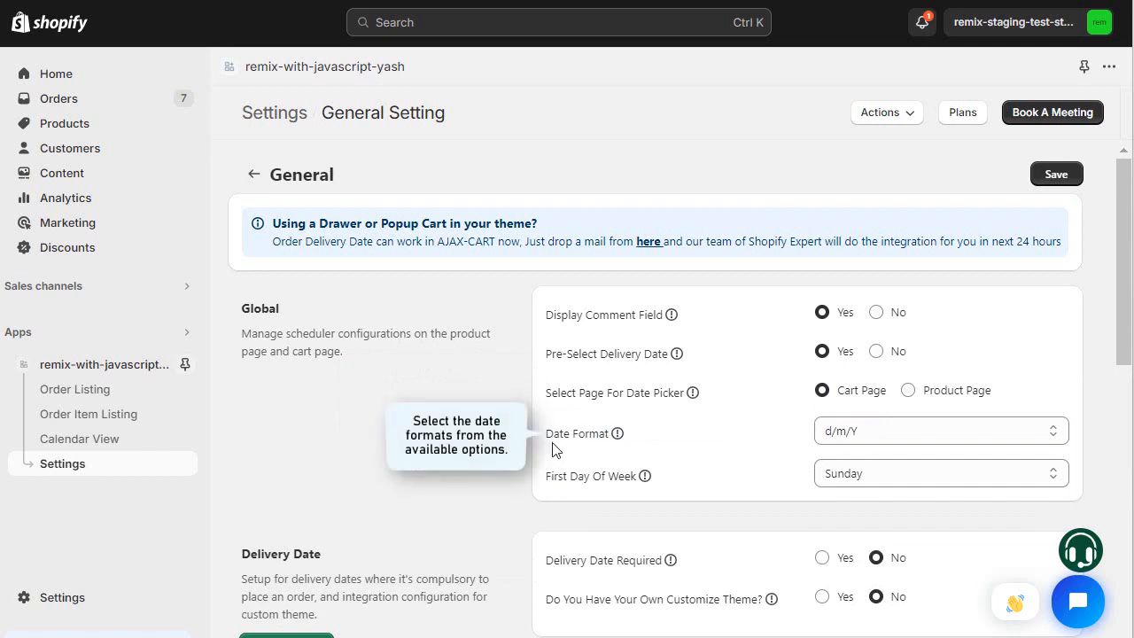
# Step: Choose d/m/Y as the global date format and Monday as the first day of the week
pyautogui.click(941, 431)
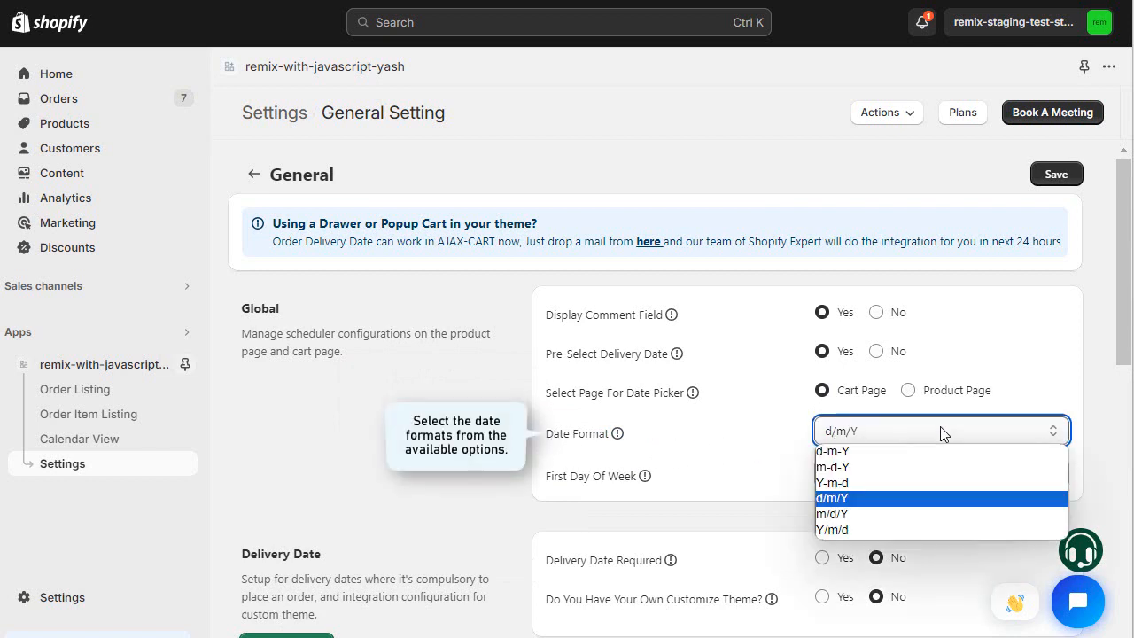
pyautogui.click(856, 498)
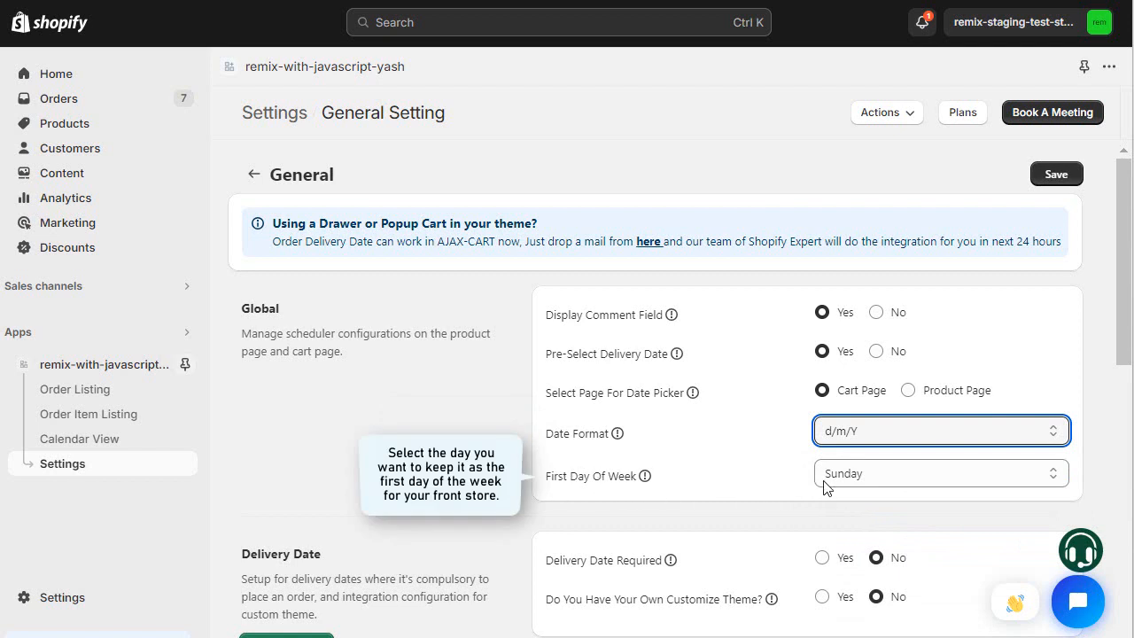
pyautogui.click(936, 473)
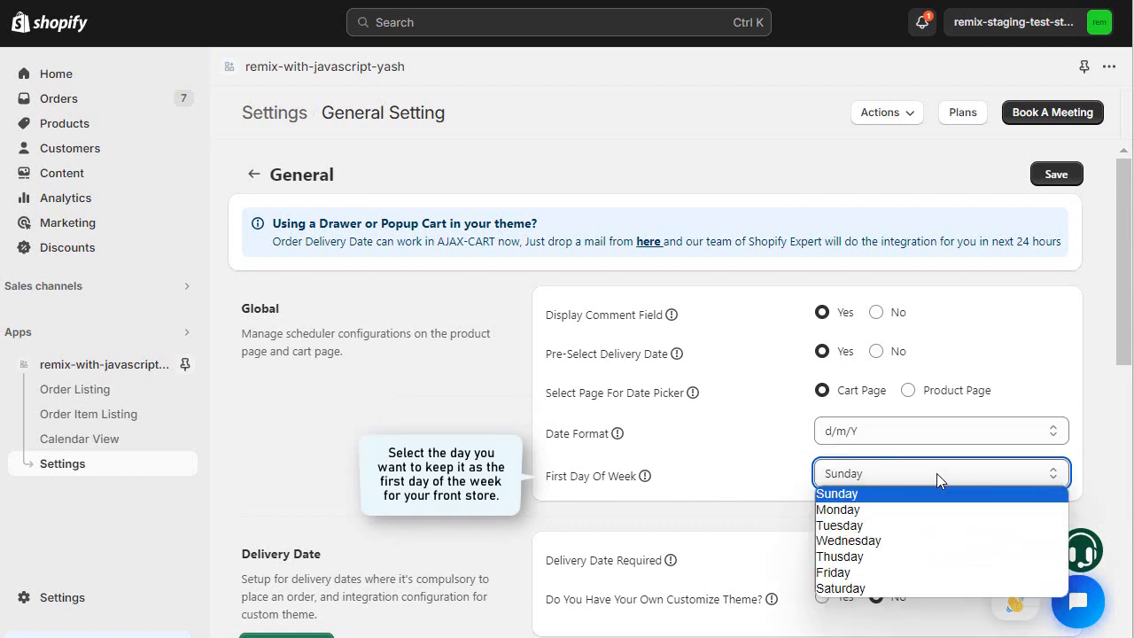
pyautogui.click(855, 510)
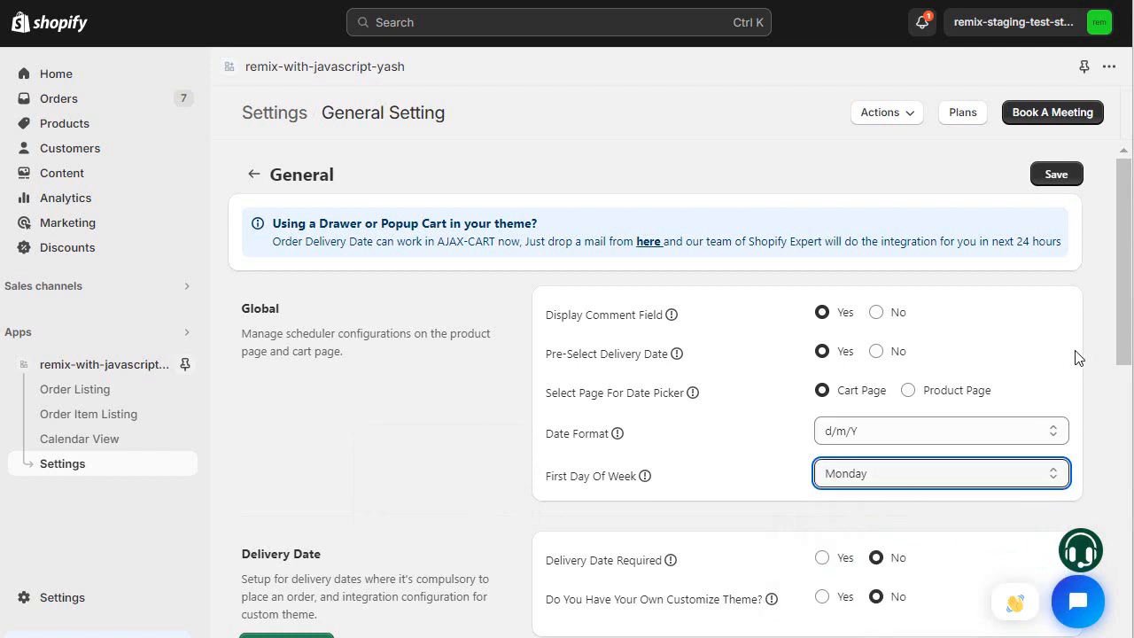
# Step: Make the delivery date required and set the own customized theme option to No
pyautogui.moveTo(1121, 261); pyautogui.dragTo(1121, 386)
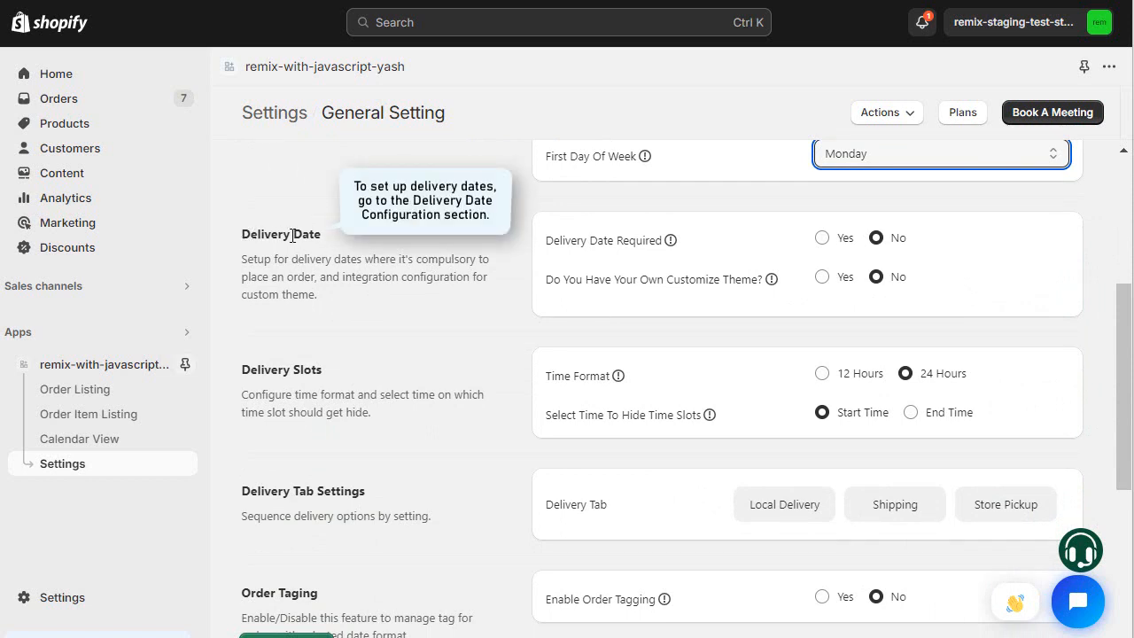
pyautogui.click(822, 237)
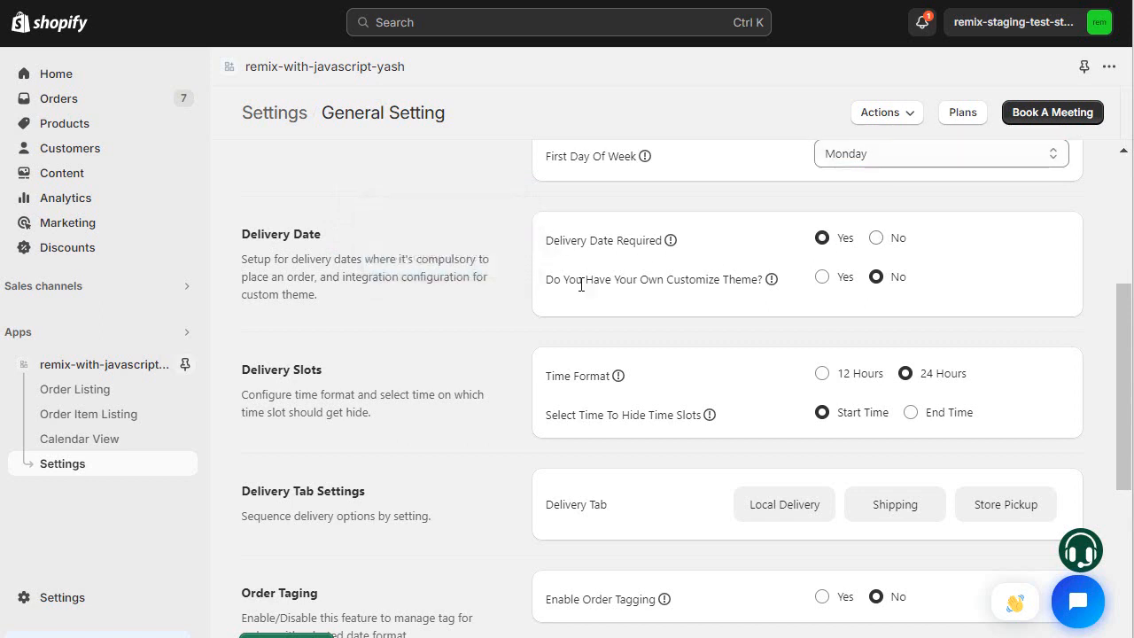
pyautogui.click(822, 277)
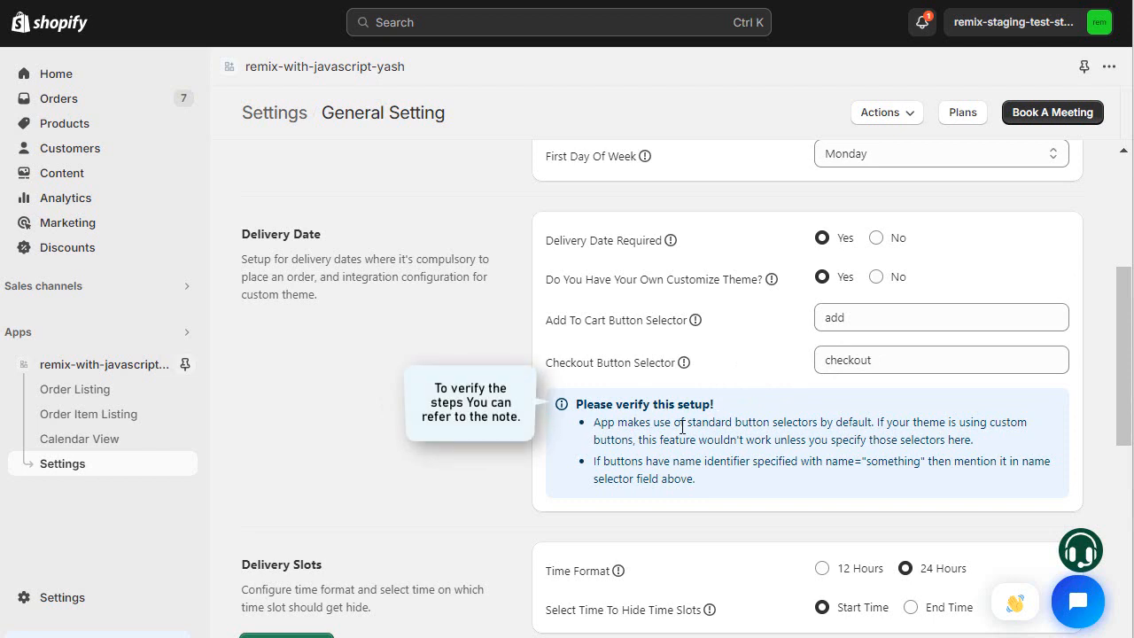
pyautogui.click(876, 277)
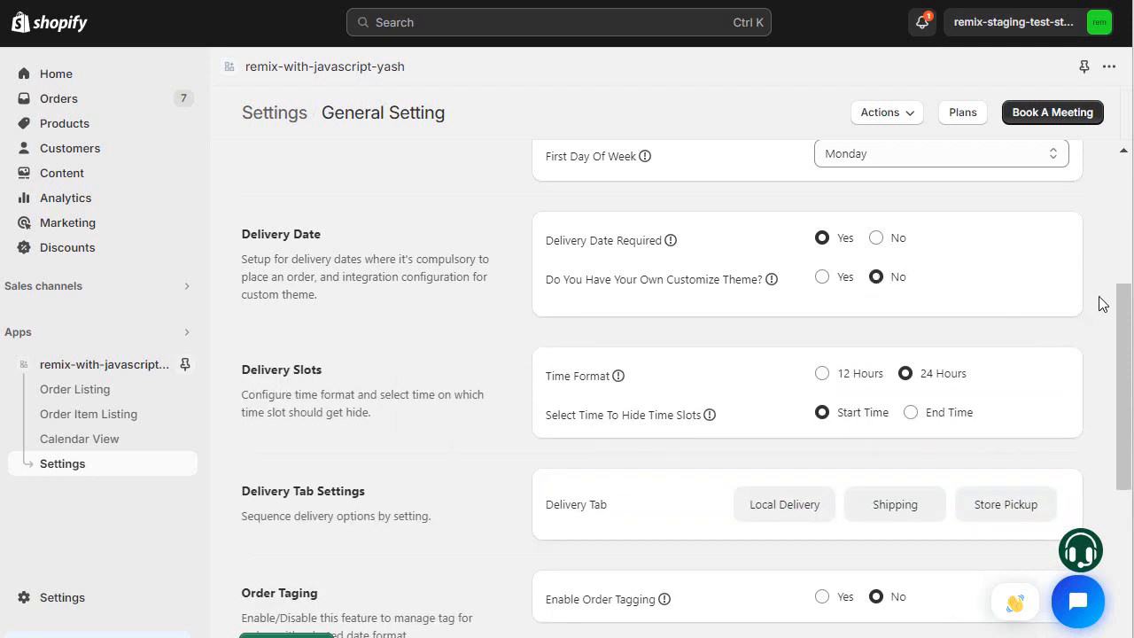
# Step: Set the delivery slots to the 12 Hours time format and hide time slots according to End Time
pyautogui.moveTo(1122, 306); pyautogui.dragTo(1119, 362)
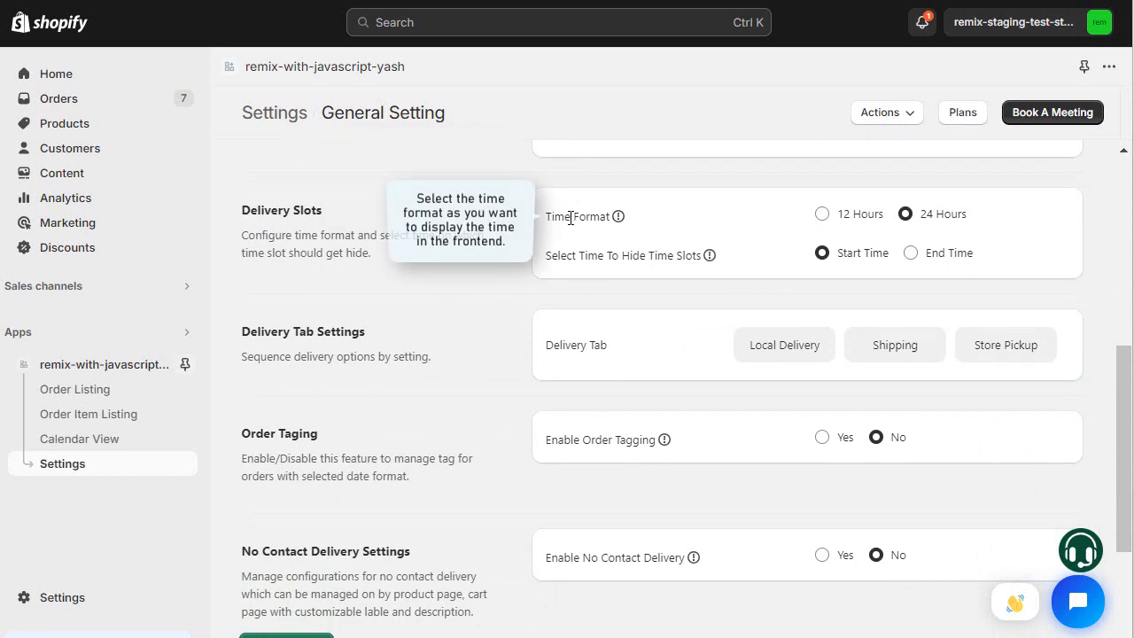
pyautogui.click(823, 213)
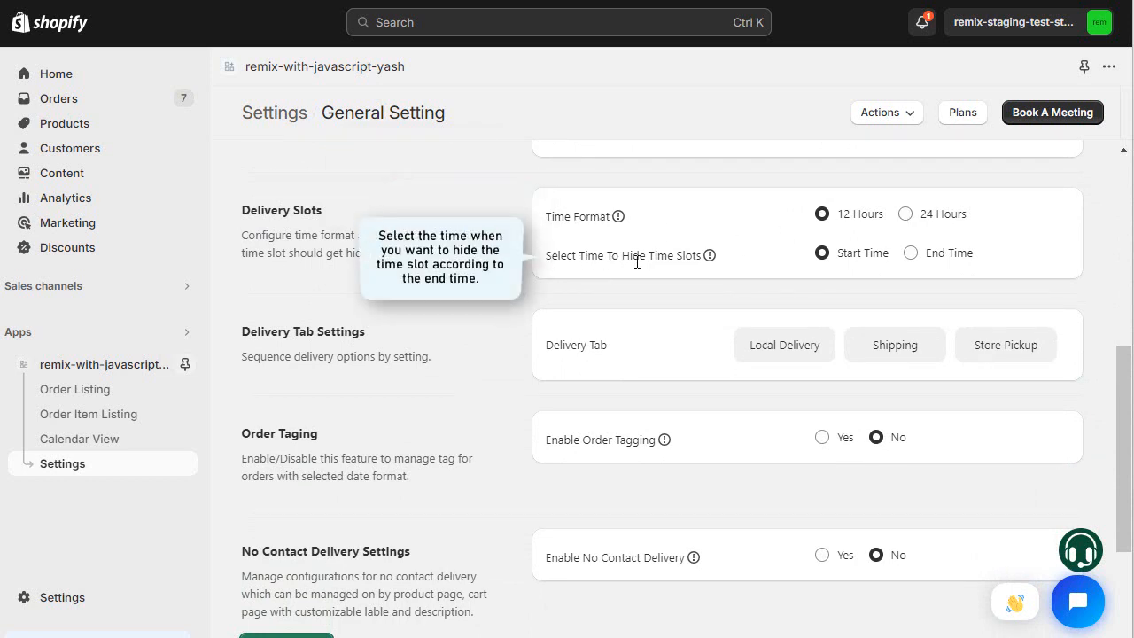
pyautogui.click(911, 255)
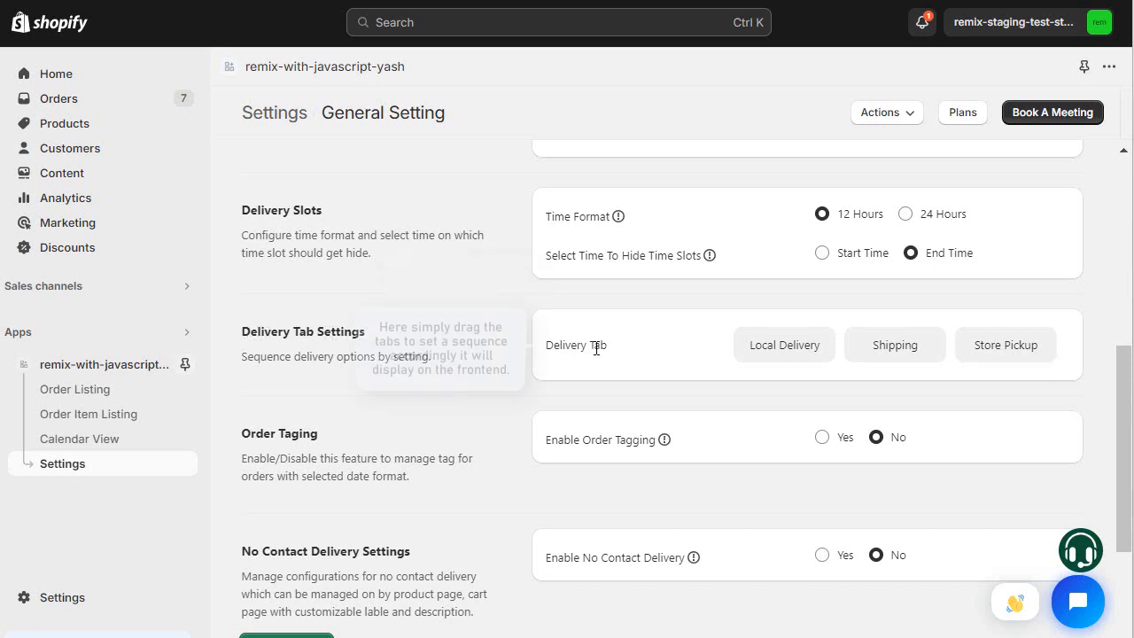
# Step: Reorder the delivery tabs to Shipping, Store Pickup, Local Delivery
pyautogui.moveTo(767, 349); pyautogui.dragTo(871, 354)
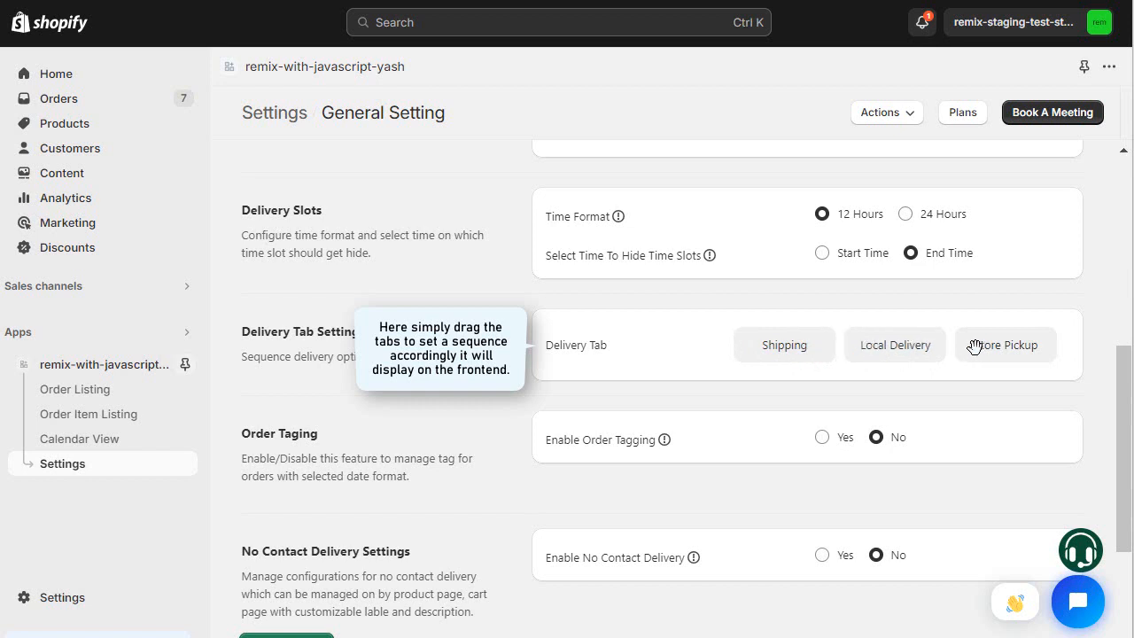
pyautogui.moveTo(995, 351); pyautogui.dragTo(911, 349)
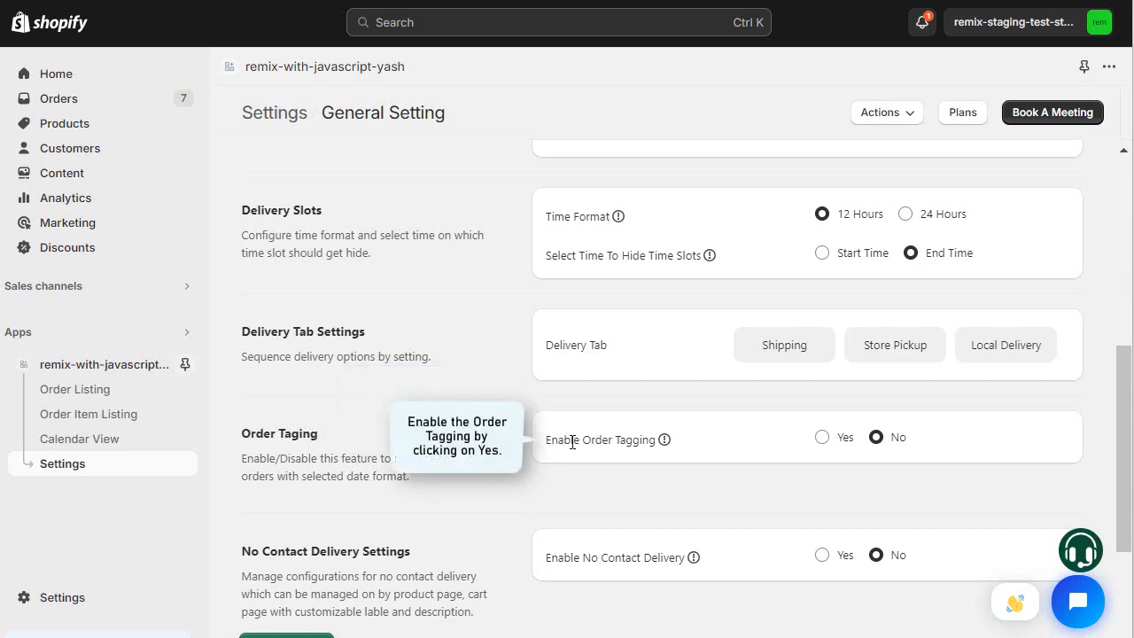
# Step: Enable order tagging with d/m/Y as the order tag date format
pyautogui.click(822, 438)
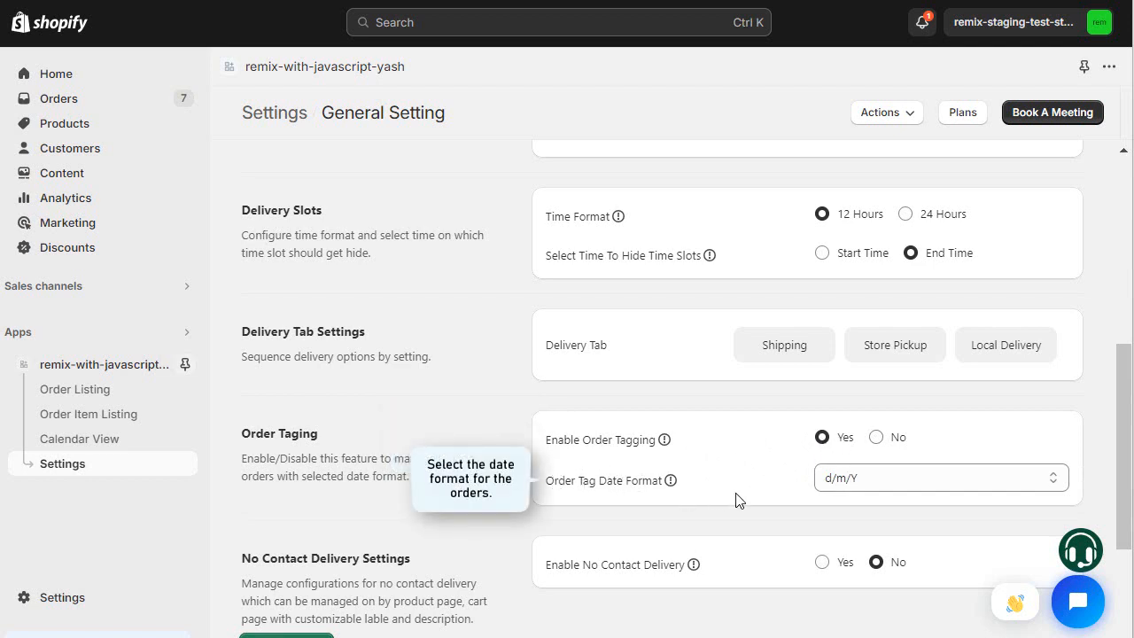
pyautogui.click(907, 480)
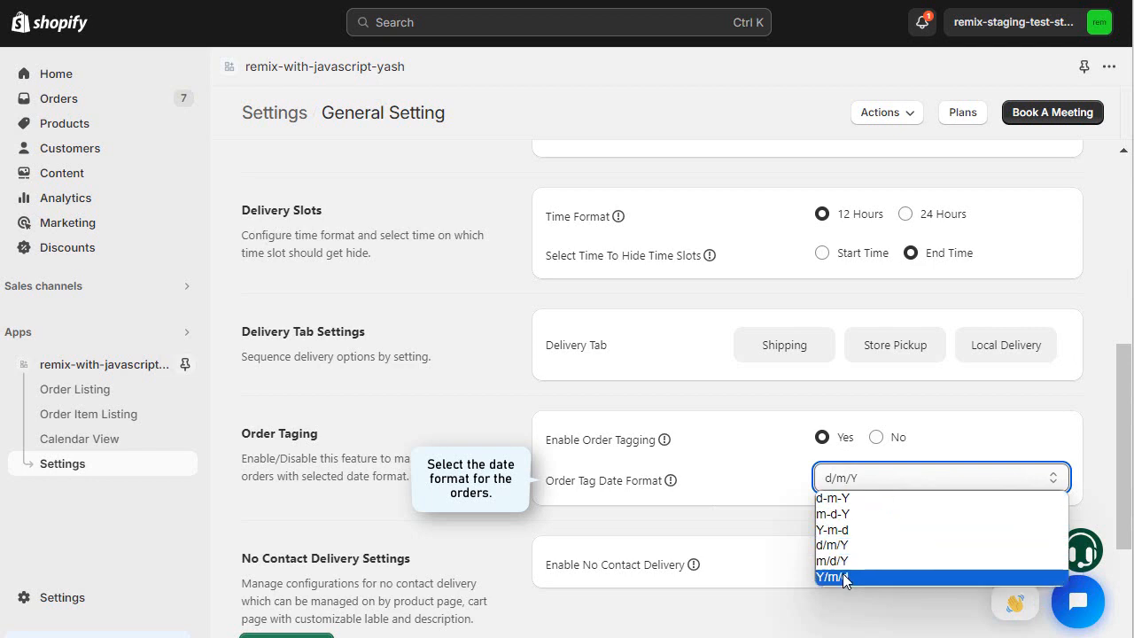
pyautogui.click(908, 545)
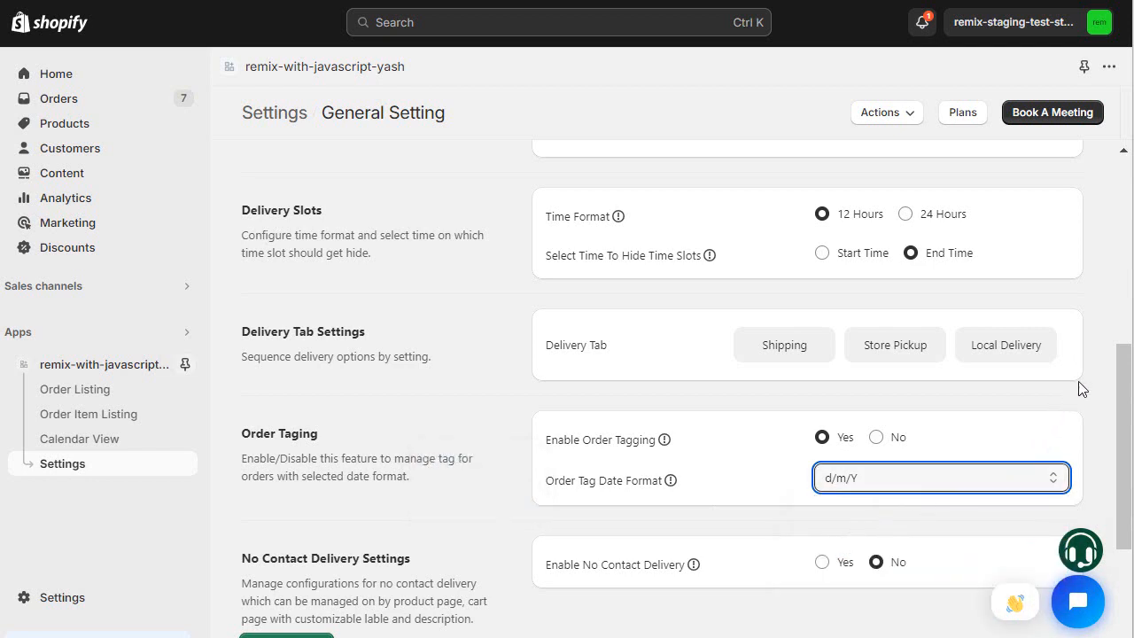
# Step: Enable no contact delivery, display it on product pages, and make it selected by default
pyautogui.moveTo(1122, 360); pyautogui.dragTo(1118, 480)
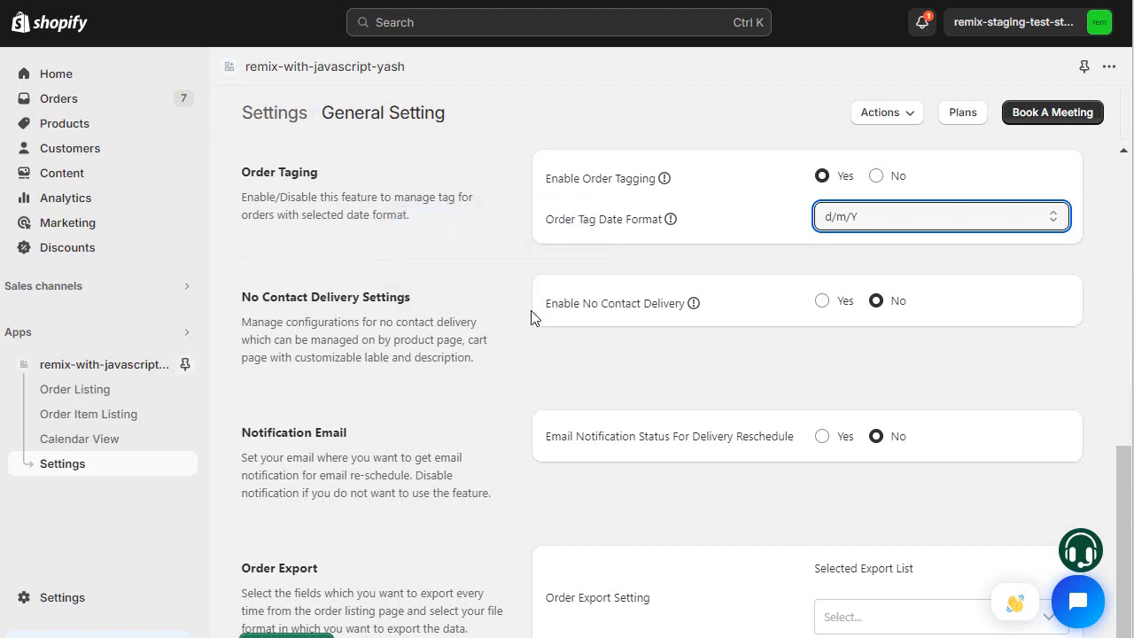
pyautogui.click(822, 302)
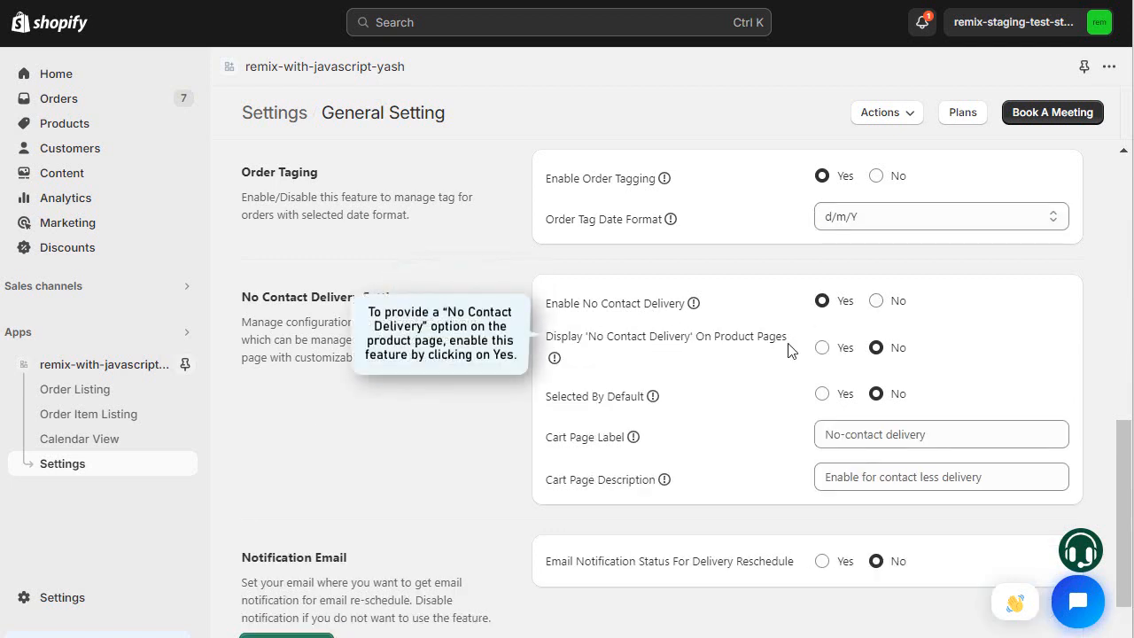
pyautogui.click(822, 349)
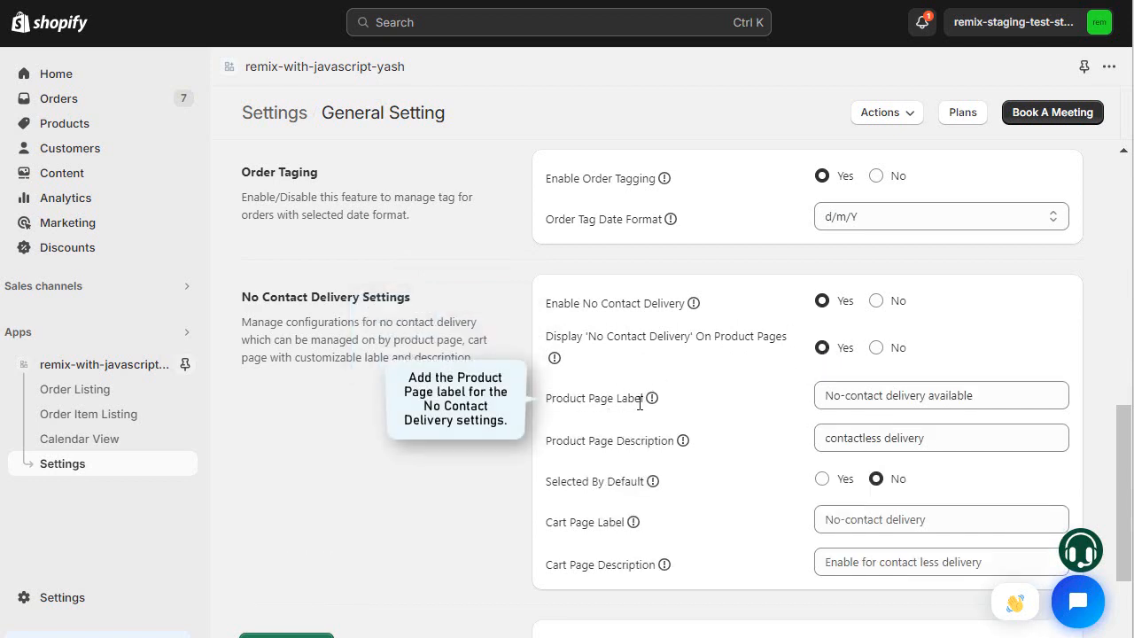
pyautogui.click(852, 400)
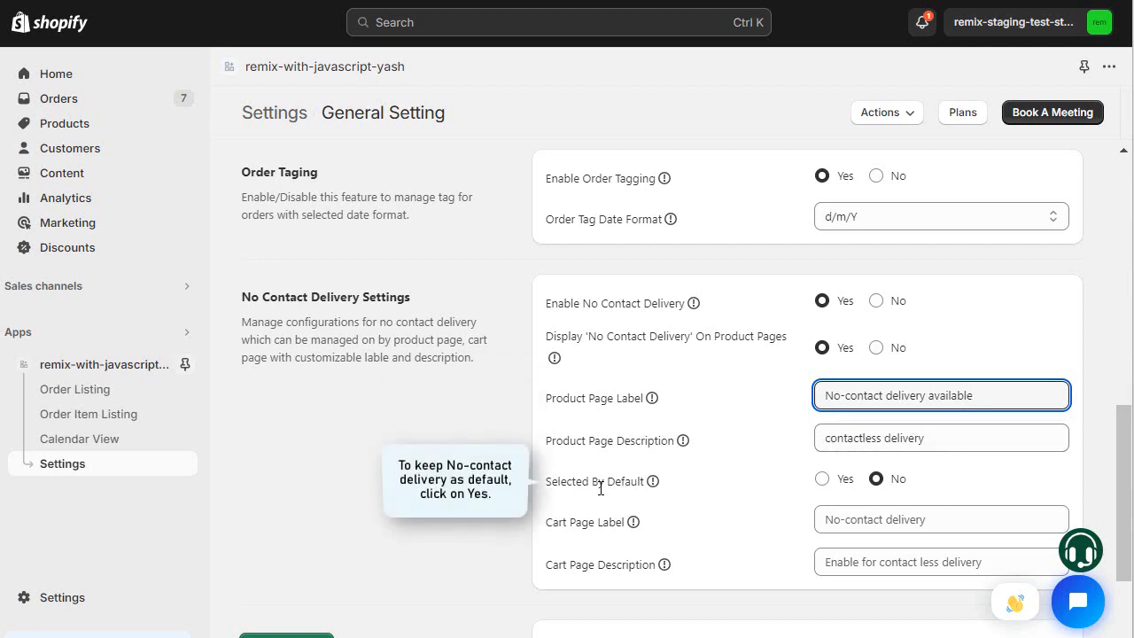
pyautogui.click(822, 479)
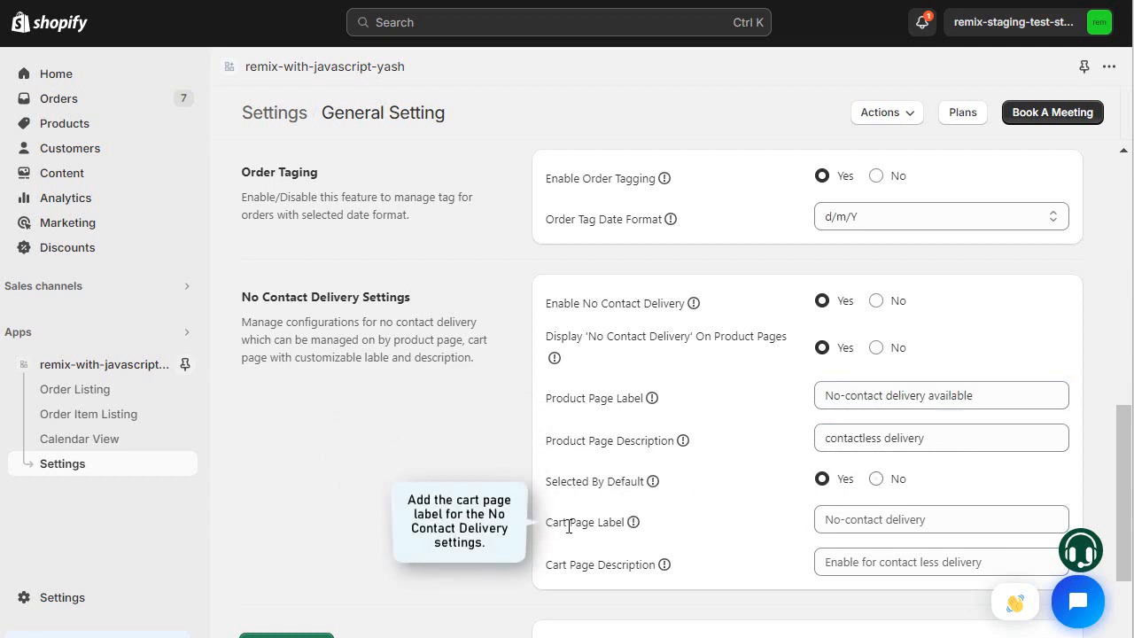
# Step: Set the cart page label for no contact delivery to "No-Contact delivery"
pyautogui.click(825, 523)
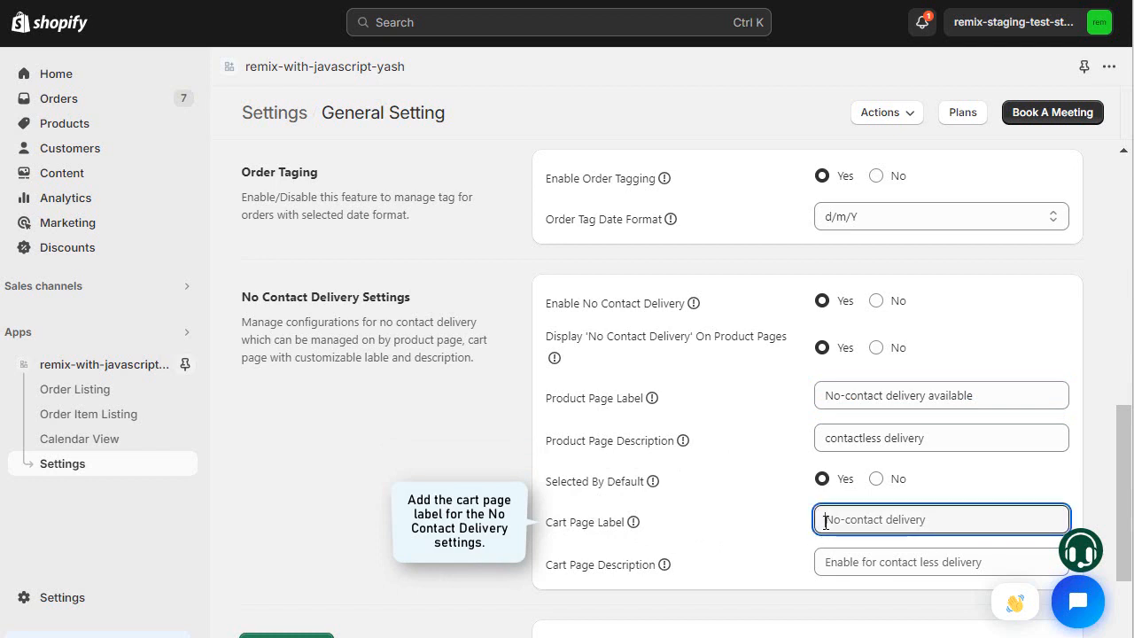
pyautogui.write('NO')
pyautogui.press('BackSpace')
pyautogui.press('BackSpace')
pyautogui.write('No-Contact delivery')
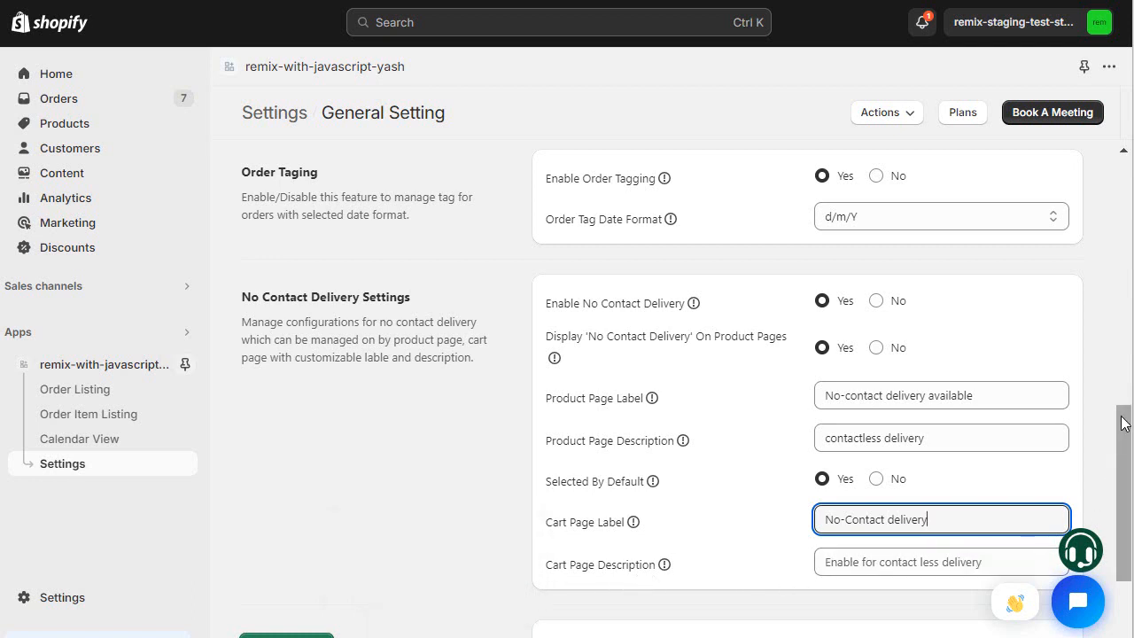
# Step: Enable email notifications for delivery reschedules
pyautogui.moveTo(1124, 423); pyautogui.dragTo(1126, 434)
pyautogui.scroll(-2, 1124, 434)
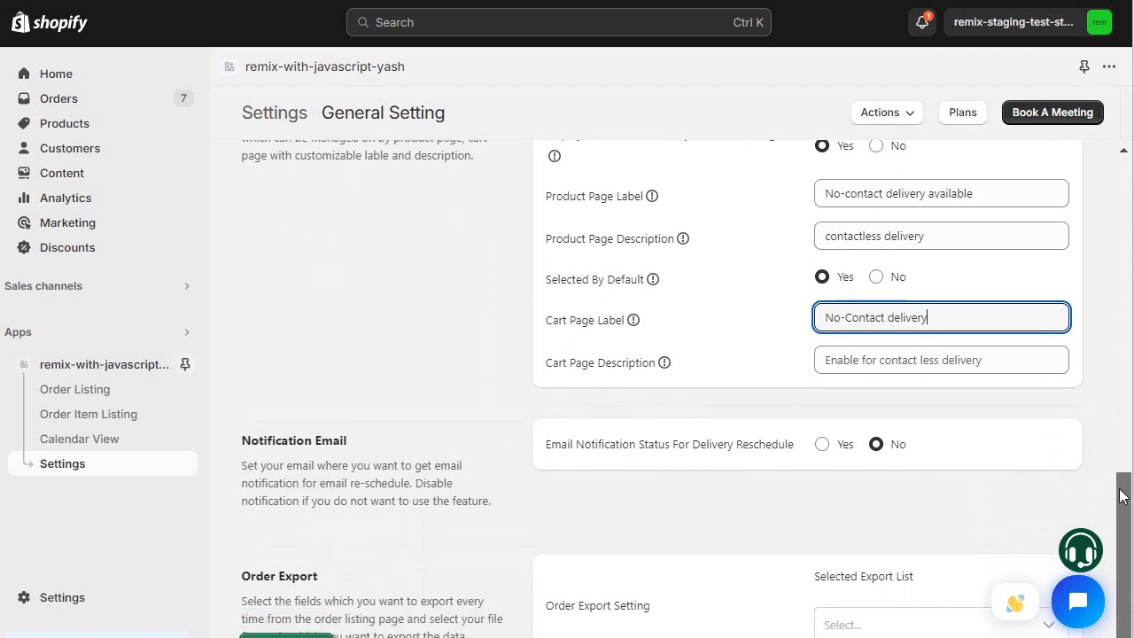
pyautogui.moveTo(242, 441); pyautogui.dragTo(248, 440)
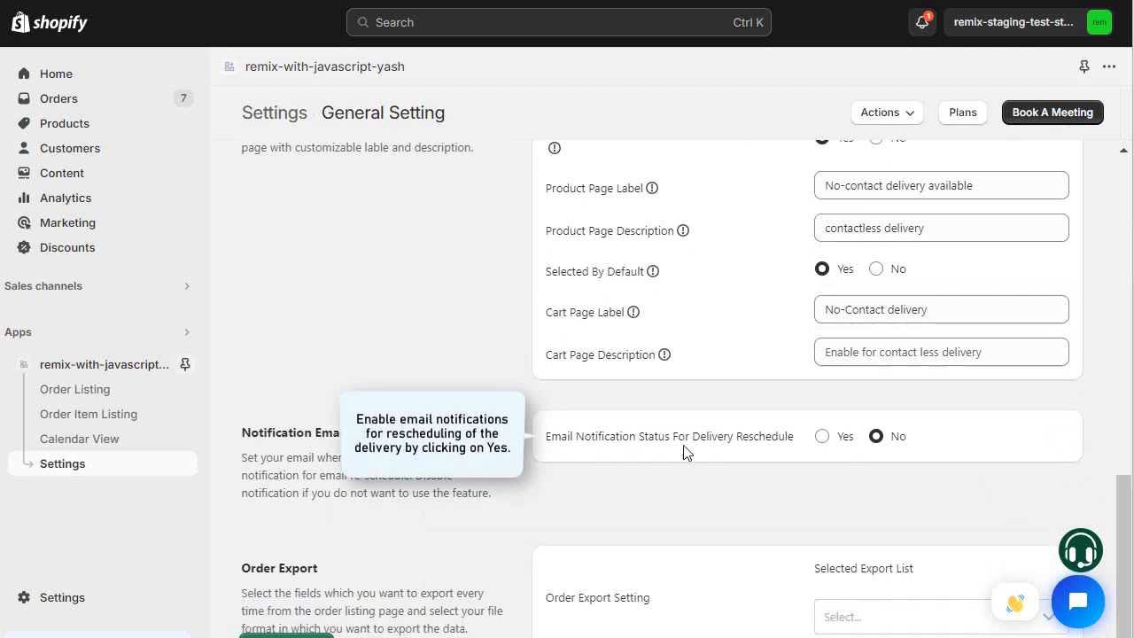
pyautogui.click(822, 438)
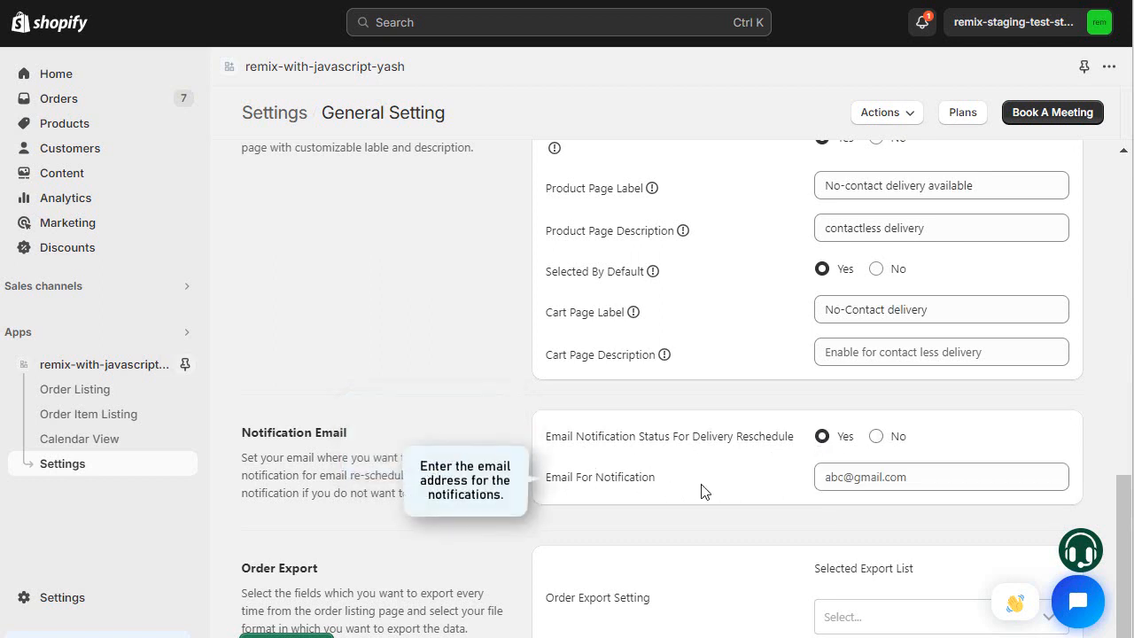
pyautogui.click(829, 483)
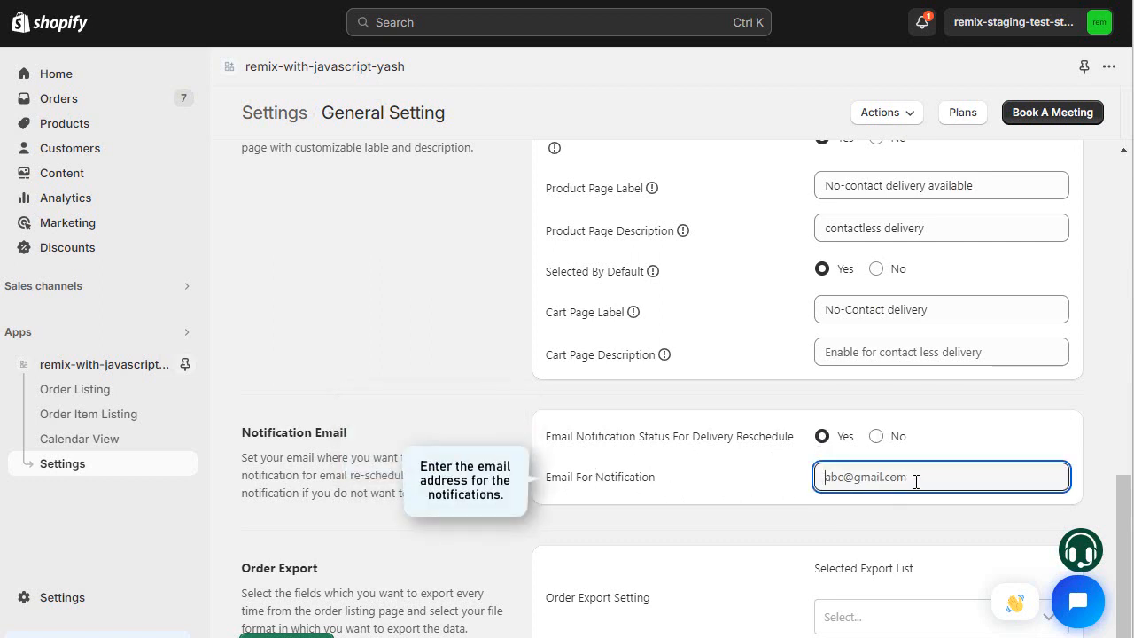
pyautogui.click(1103, 479)
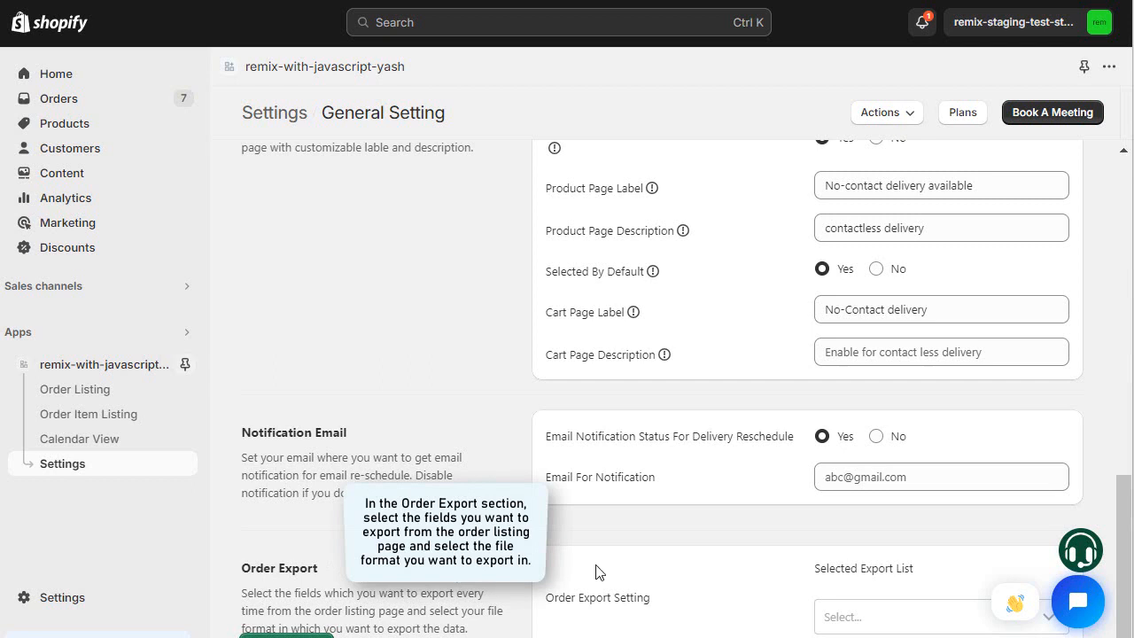
# Step: Add Order ID, Product Name, Delivery Date, Order Delivery Status and Location Name to the order export list, and save the general settings
pyautogui.click(966, 618)
pyautogui.moveTo(1121, 481); pyautogui.dragTo(1124, 527)
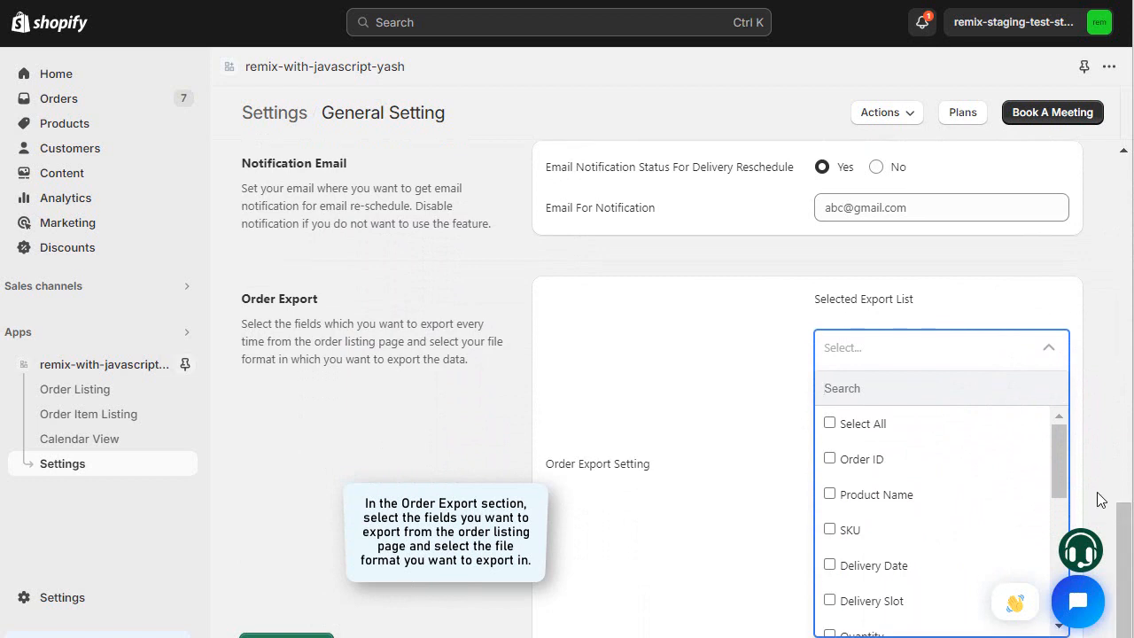
pyautogui.click(829, 458)
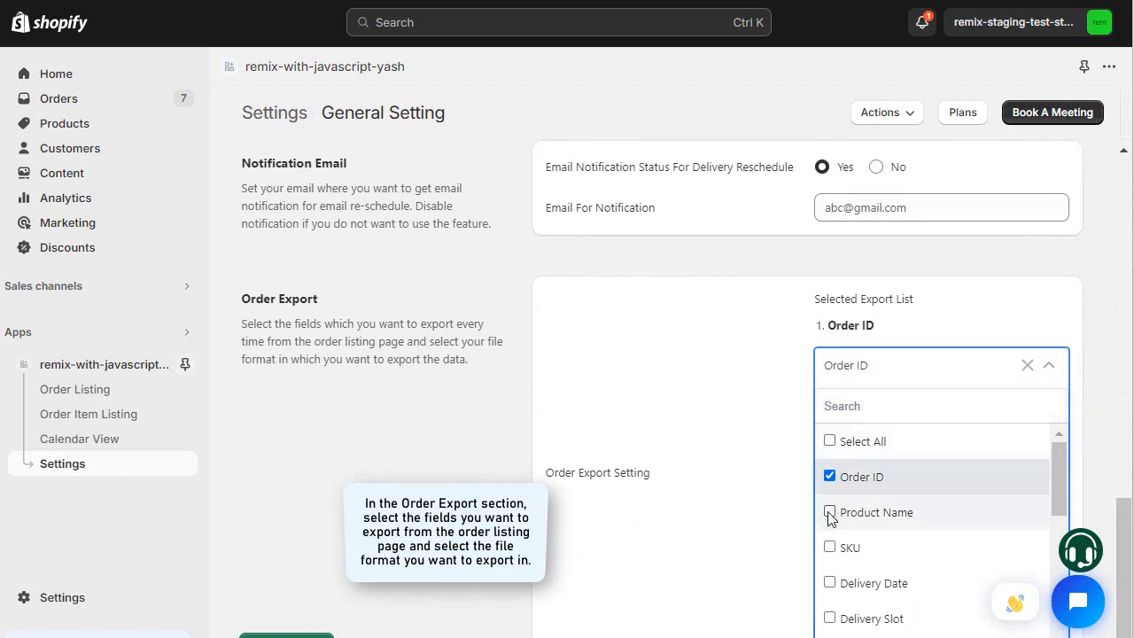
pyautogui.click(830, 514)
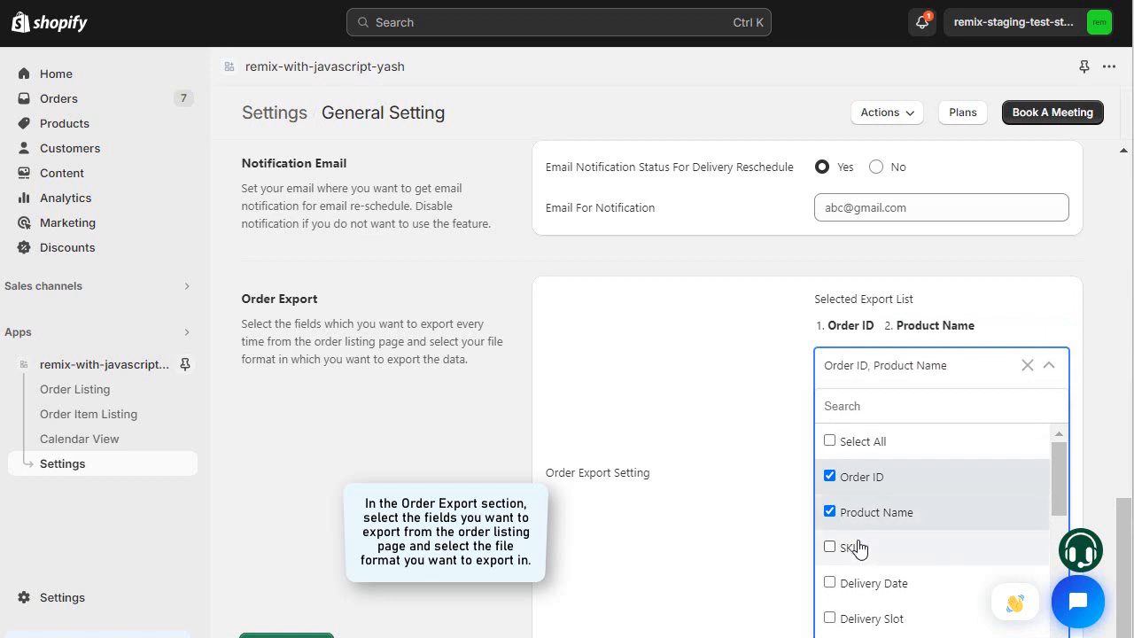
pyautogui.click(831, 587)
pyautogui.scroll(-1, 860, 590)
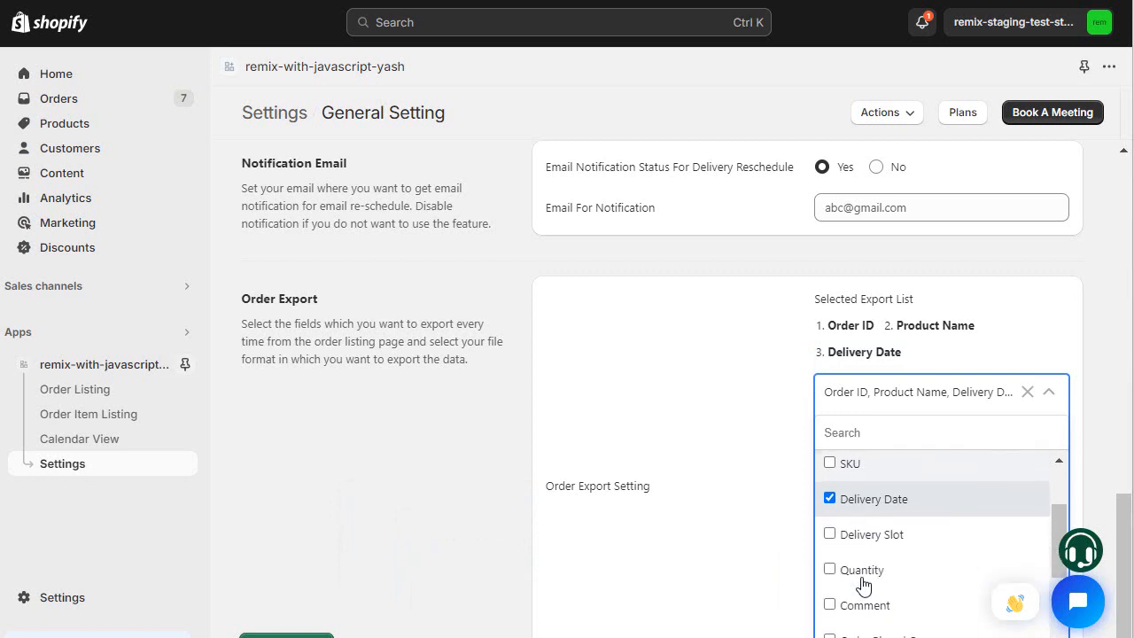
pyautogui.scroll(-1, 864, 585)
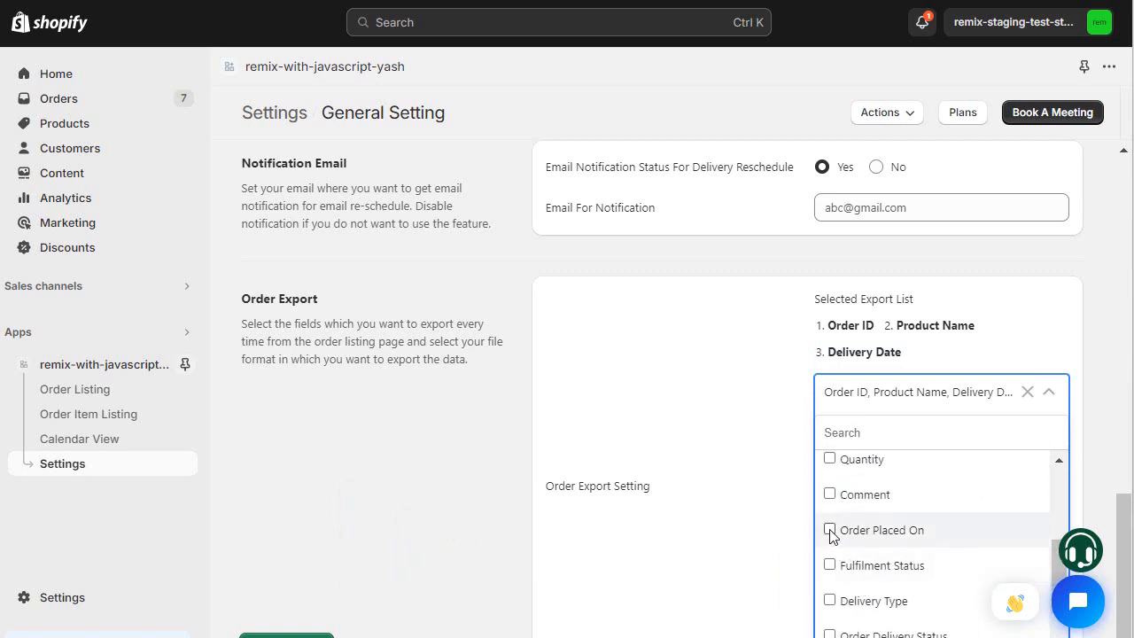
pyautogui.scroll(-1, 831, 535)
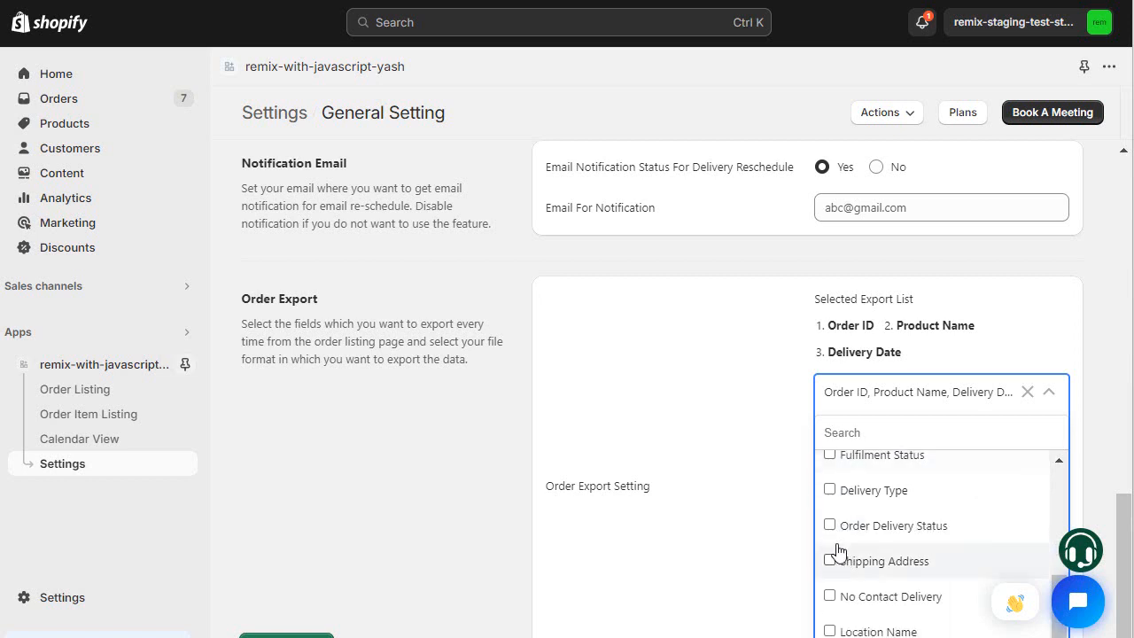
pyautogui.click(830, 527)
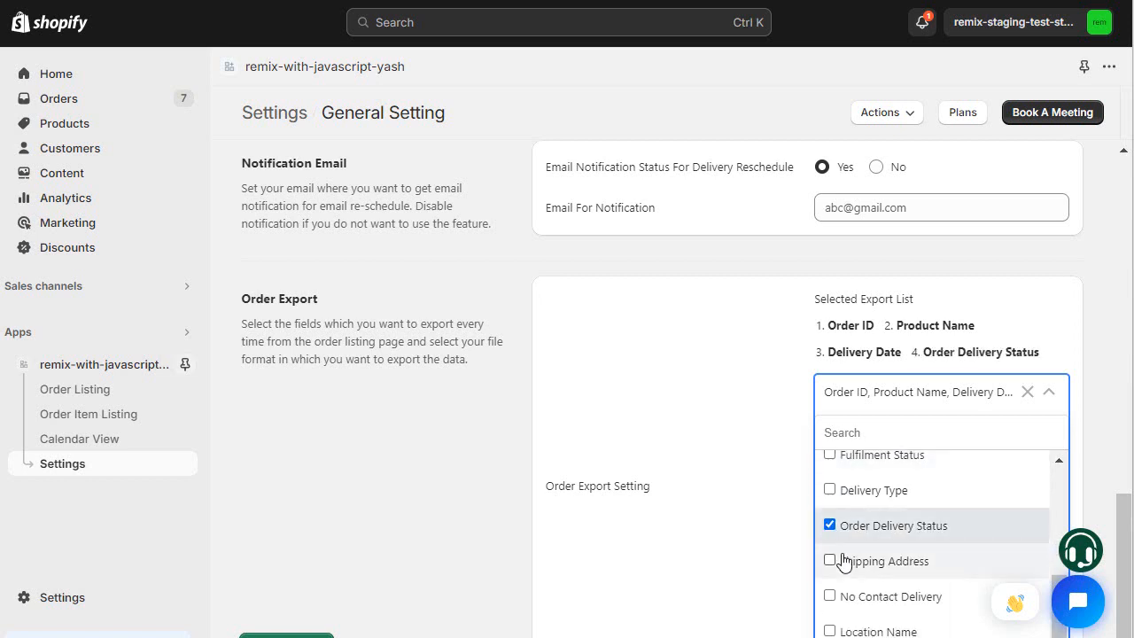
pyautogui.scroll(-1, 840, 568)
pyautogui.click(831, 592)
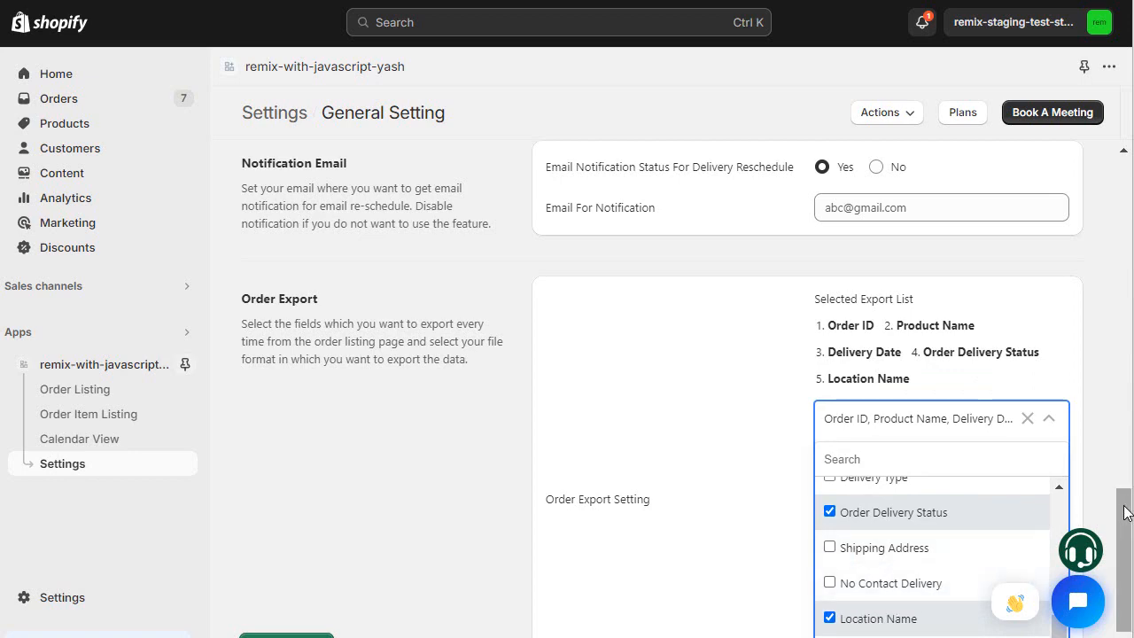
pyautogui.moveTo(1125, 512); pyautogui.dragTo(1119, 181)
pyautogui.click(1054, 176)
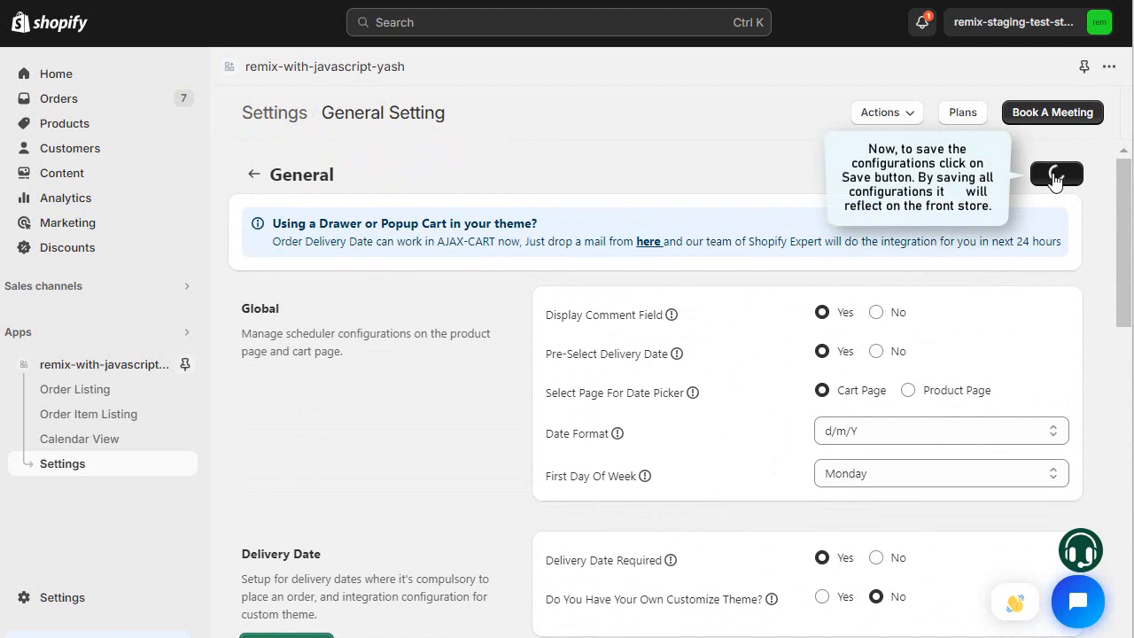